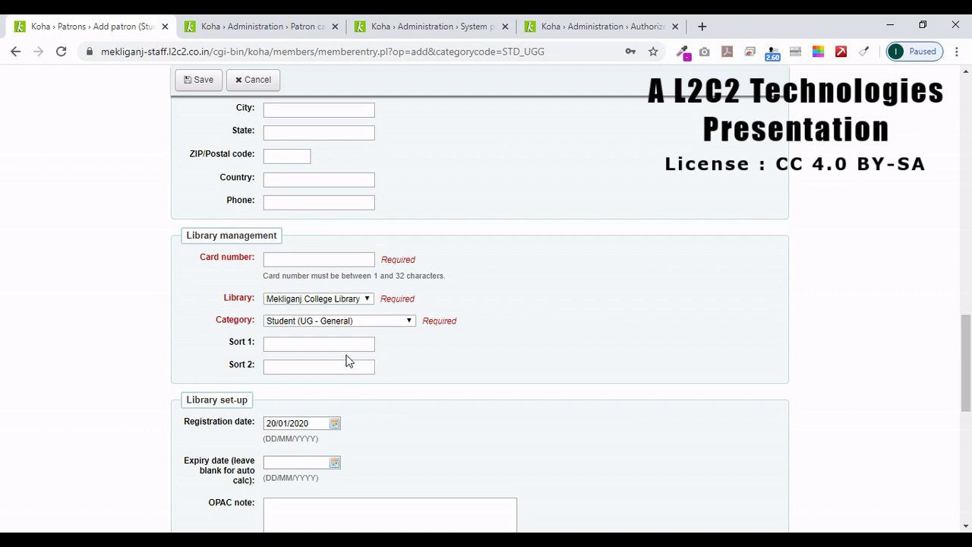
Try entering arbitrary free text in the Sort 1 field and clear it again
left_click(362, 348)
type("fhdhfjbf ")
type("fjvbfhbf")
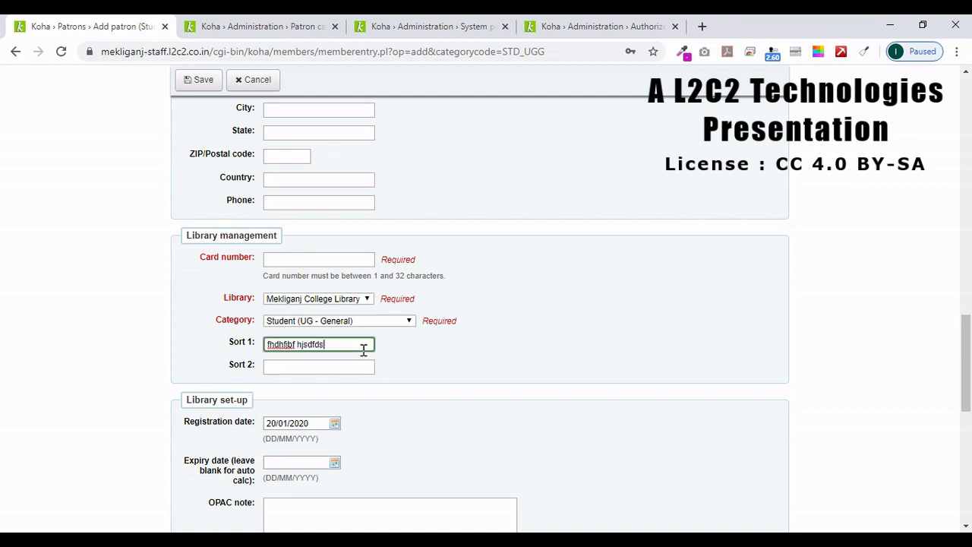
key("BackSpace")
key("BackSpace")
key("BackSpace")
key("BackSpace")
key("BackSpace")
key("BackSpace")
key("BackSpace")
key("BackSpace")
key("BackSpace")
key("BackSpace")
key("BackSpace")
key("BackSpace")
key("BackSpace")
key("BackSpace")
key("BackSpace")
key("BackSpace")
key("BackSpace")
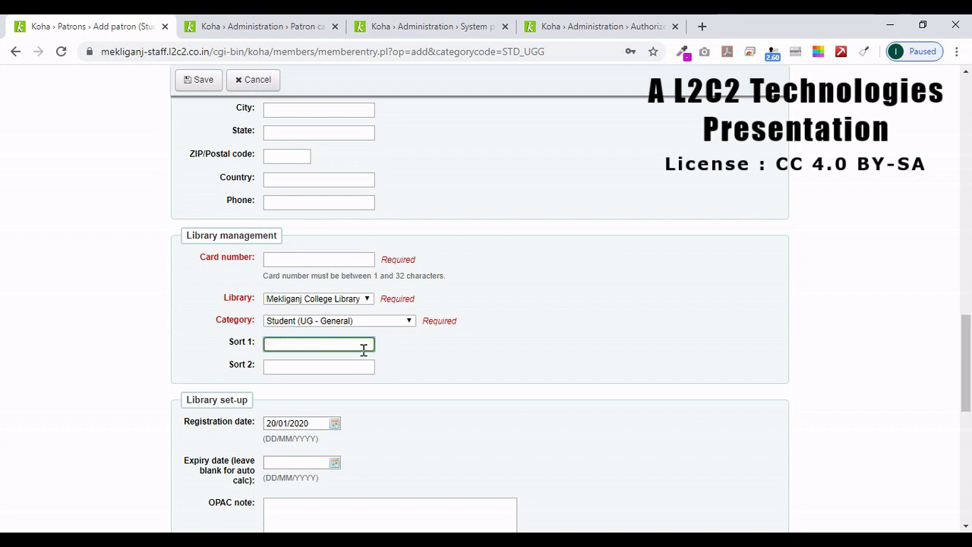
type("sfs sffs")
key("BackSpace")
key("BackSpace")
key("BackSpace")
key("BackSpace")
key("BackSpace")
key("BackSpace")
key("BackSpace")
key("BackSpace")
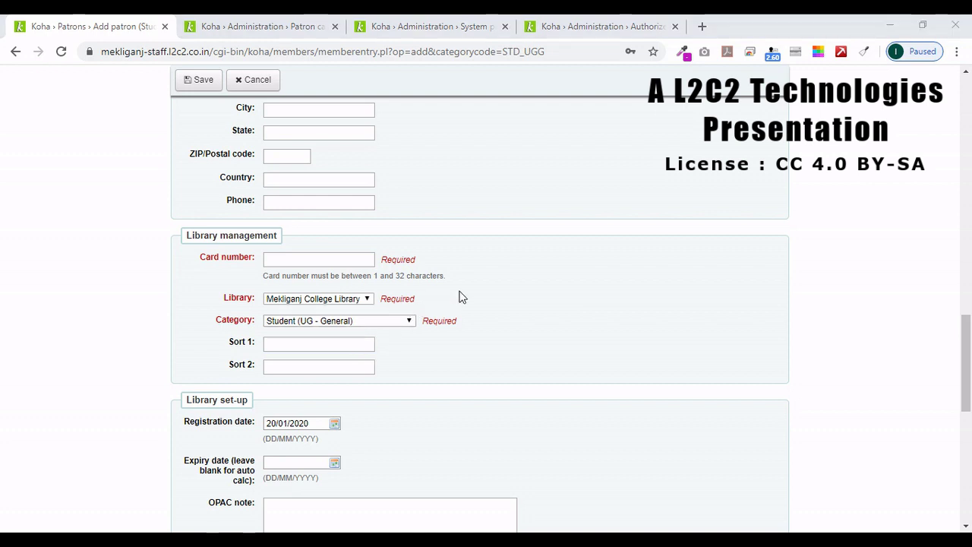
Switch to the PuTTY terminal, import sorts.sql into the koha_mekliganj database with mysql as root, and enter the database password
key("alt+Tab")
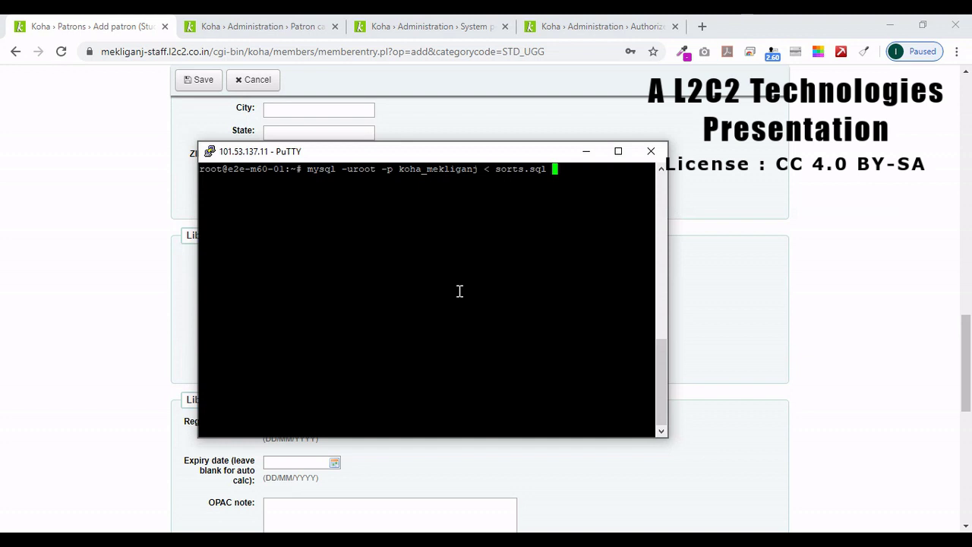
key("Return")
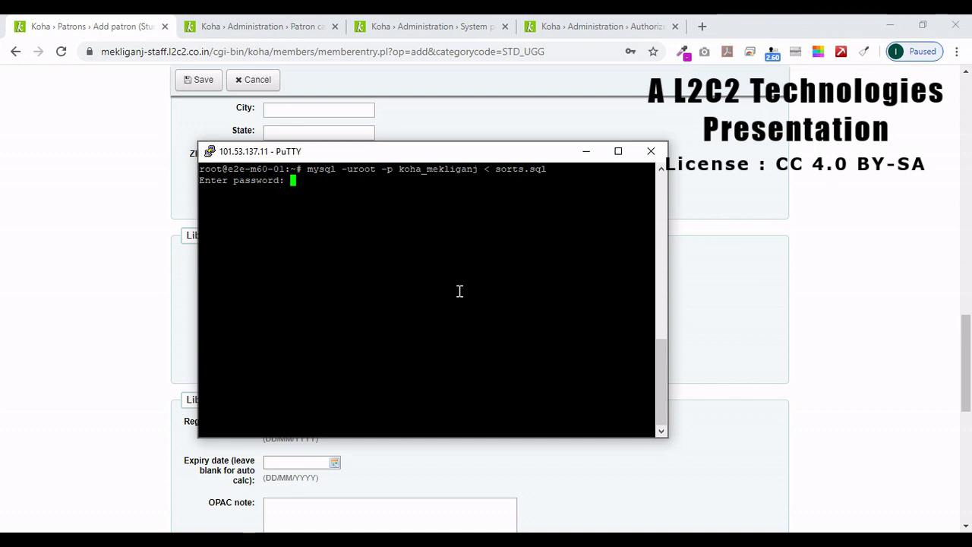
key("Return")
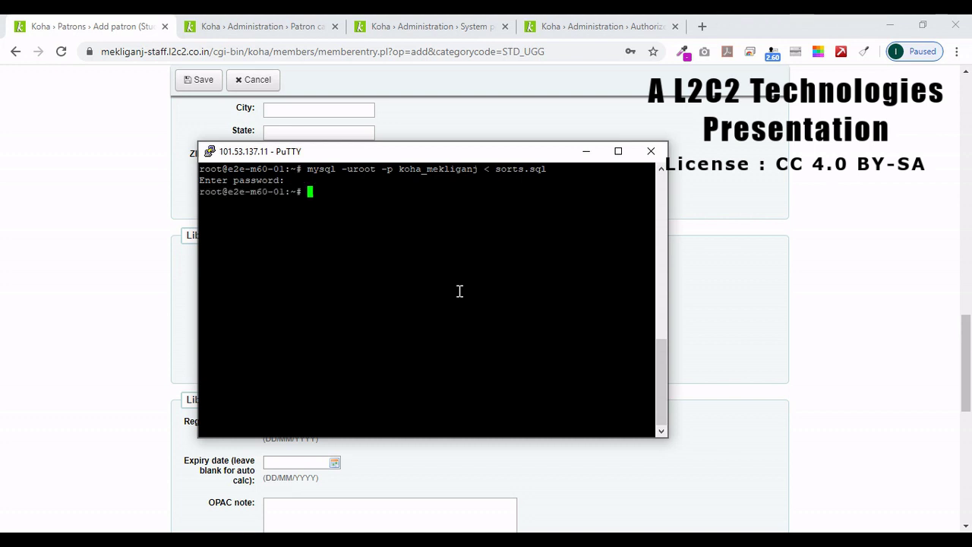
Return to the Koha browser window and remove the opening /* comment marker above the patron entry script in the IntranetUserJS preference
left_click(804, 184)
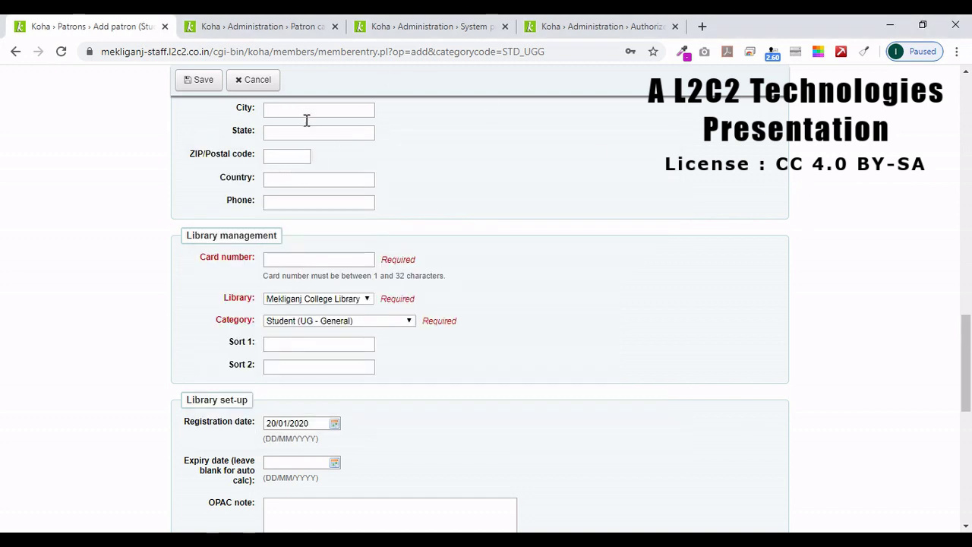
left_click(261, 26)
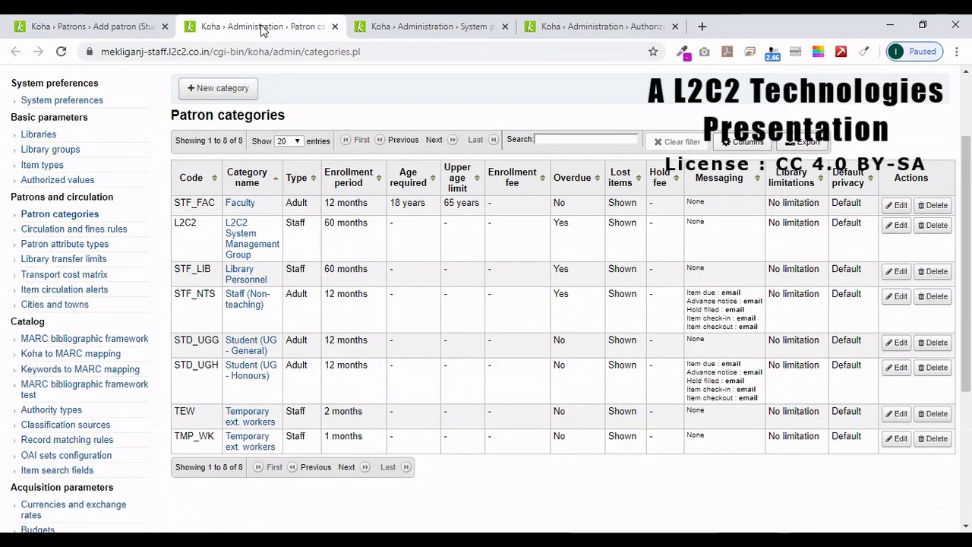
left_click(415, 26)
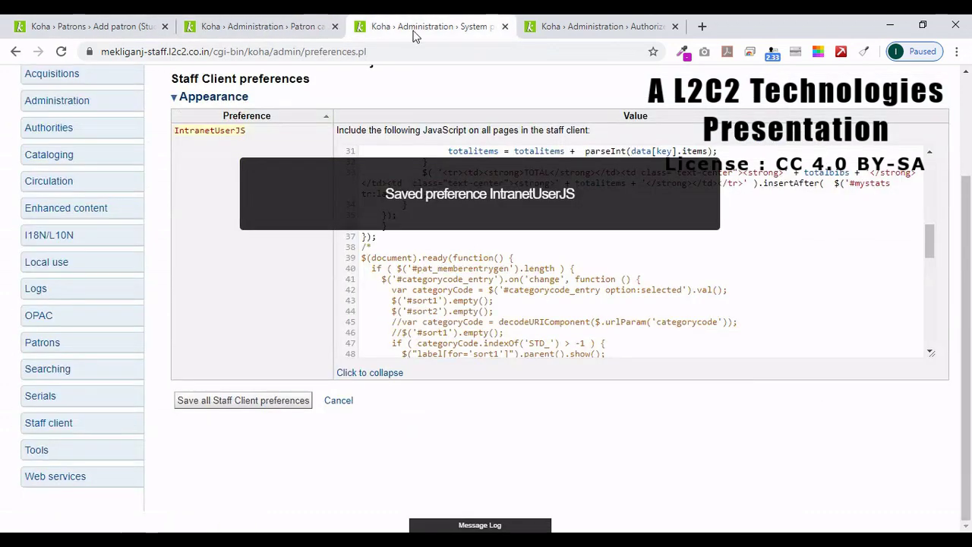
left_click(404, 246)
key("BackSpace")
key("BackSpace")
Remove the closing comment marker at the end of the IntranetUserJS script and save all Staff Client preferences
key("Down")
key("Down")
key("Down")
key("Down")
key("Down")
key("Down")
key("Down")
key("Down")
key("Down")
key("Down")
key("Down")
key("Down")
key("Down")
key("Down")
key("Down")
key("Down")
key("Down")
key("Down")
key("Down")
key("Down")
key("Down")
key("Down")
key("Down")
key("Down")
key("Down")
key("Down")
key("Down")
key("Down")
key("Down")
key("Down")
key("Down")
key("Down")
key("Down")
key("Down")
key("Down")
key("Down")
key("Down")
key("Down")
key("Down")
key("Down")
key("BackSpace")
key("BackSpace")
key("BackSpace")
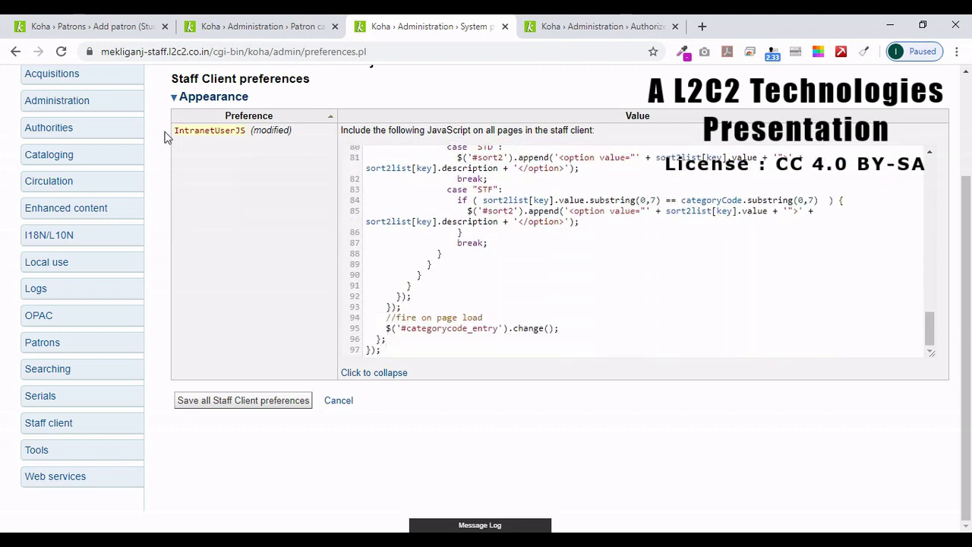
left_click_drag(175, 130, 249, 137)
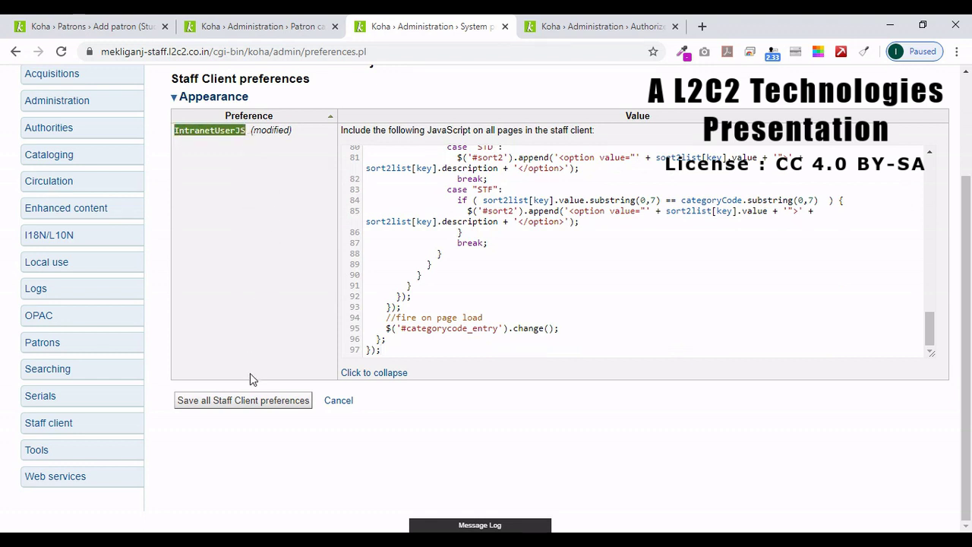
left_click(254, 405)
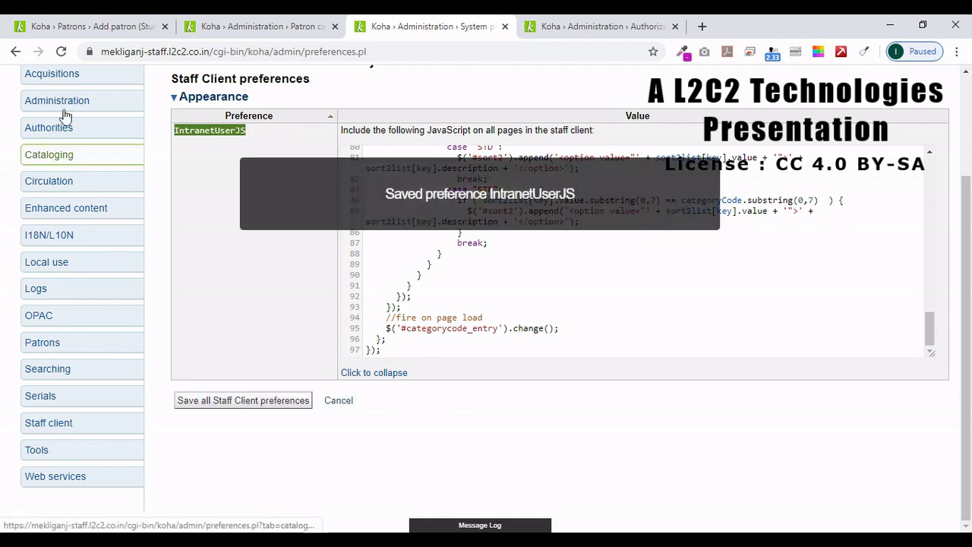
Reload the Add patron form for Student (UG - General) and go to its Library management section
left_click(67, 25)
left_click(63, 53)
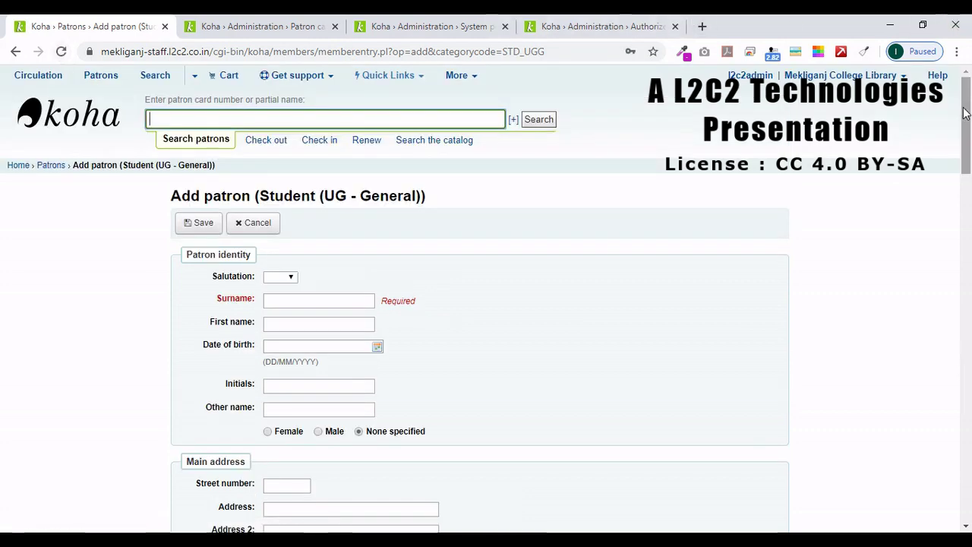
left_click_drag(964, 112, 969, 346)
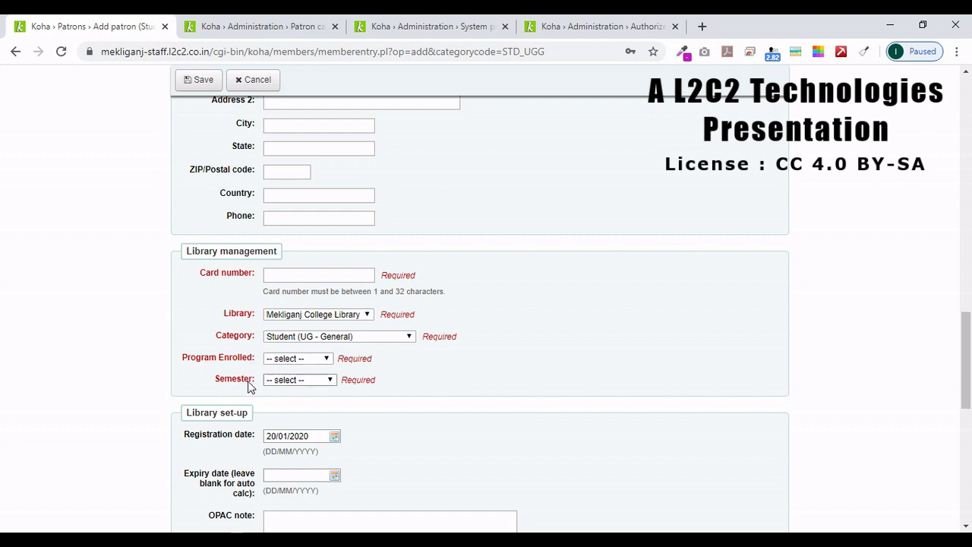
Examine the choices offered for Category, Program Enrolled and Semester for a Student (UG - General) patron
left_click(346, 338)
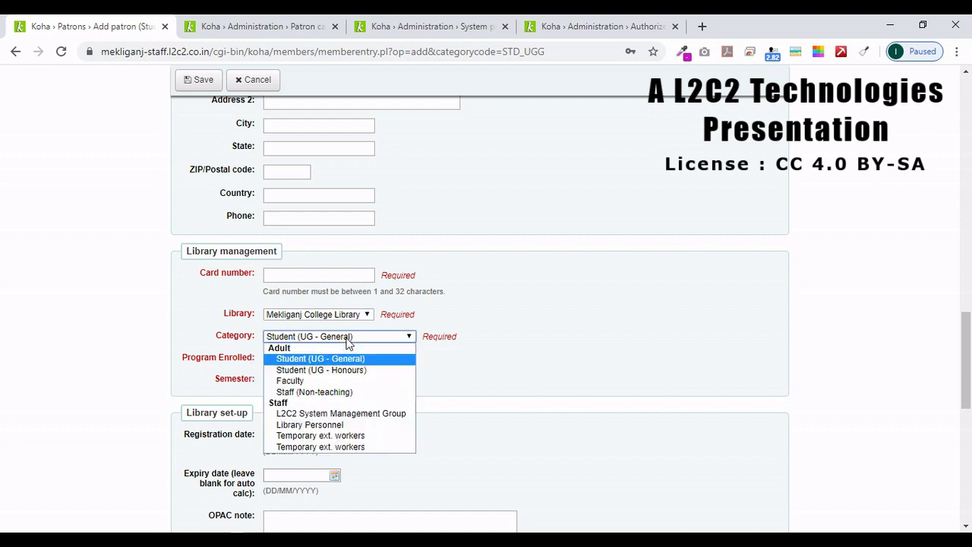
left_click(490, 308)
left_click(308, 363)
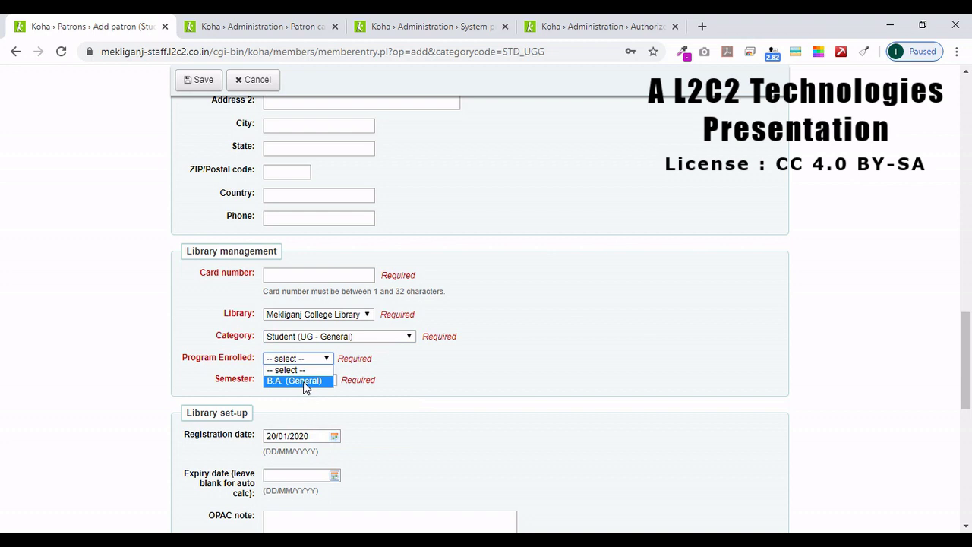
left_click(492, 276)
left_click(326, 381)
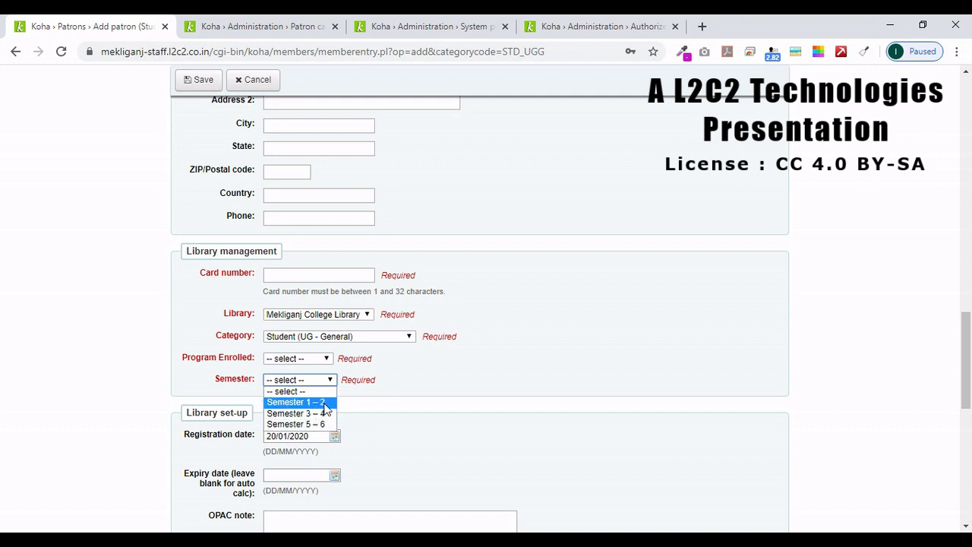
left_click(373, 419)
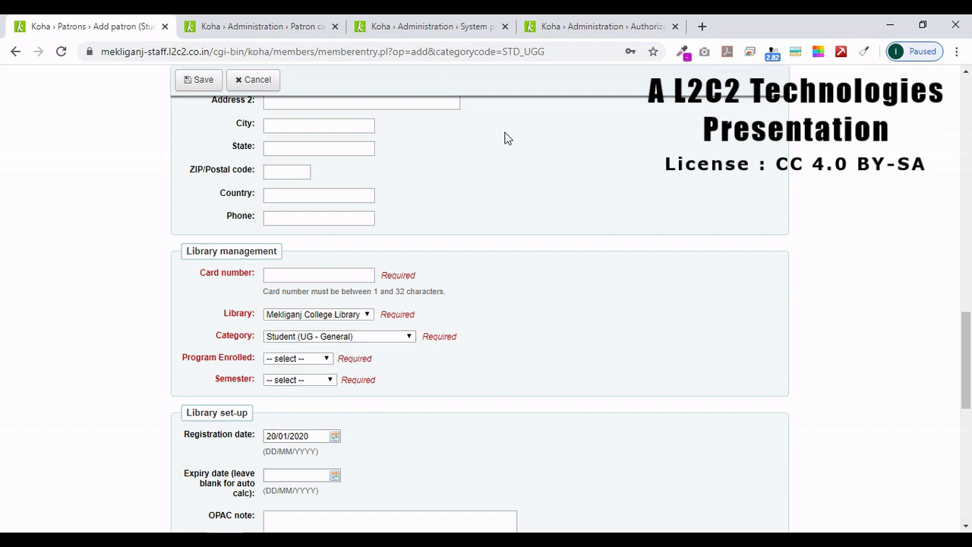
Highlight the category code STD_UGG in the page address and recheck the Program Enrolled and Semester choices
left_click_drag(502, 51, 552, 51)
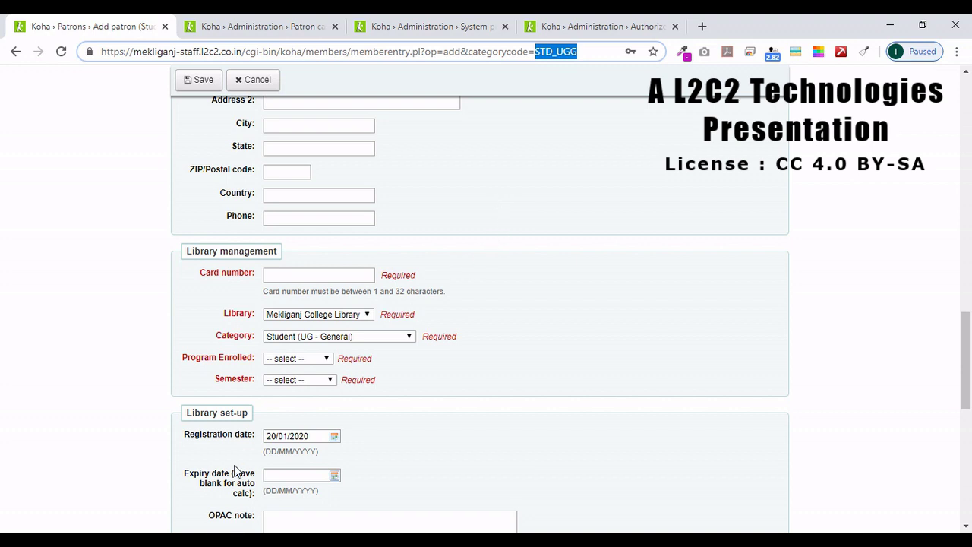
left_click(317, 360)
left_click(318, 359)
left_click(303, 382)
left_click(303, 381)
Set the patron category to Student (UG - Honours) and review its Program Enrolled and Semester choices
left_click(342, 342)
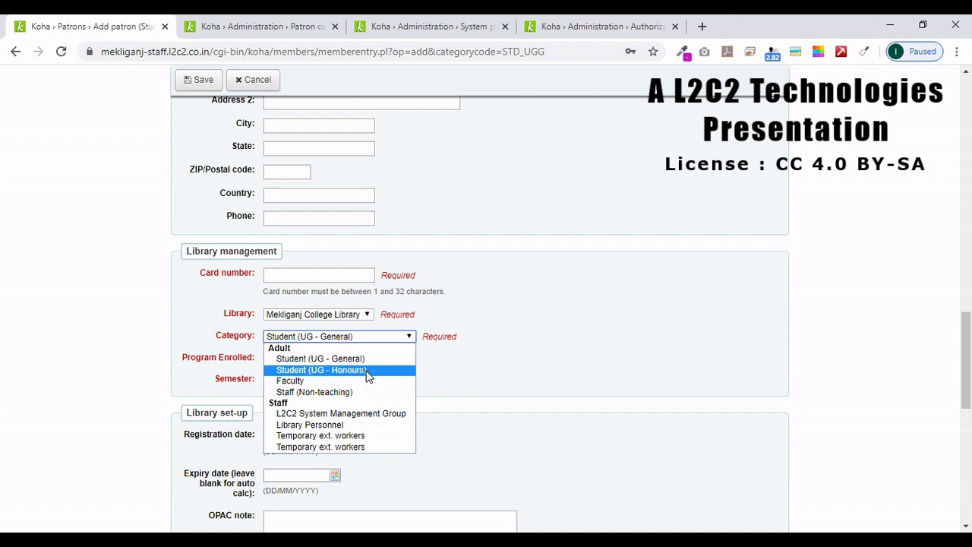
left_click(367, 370)
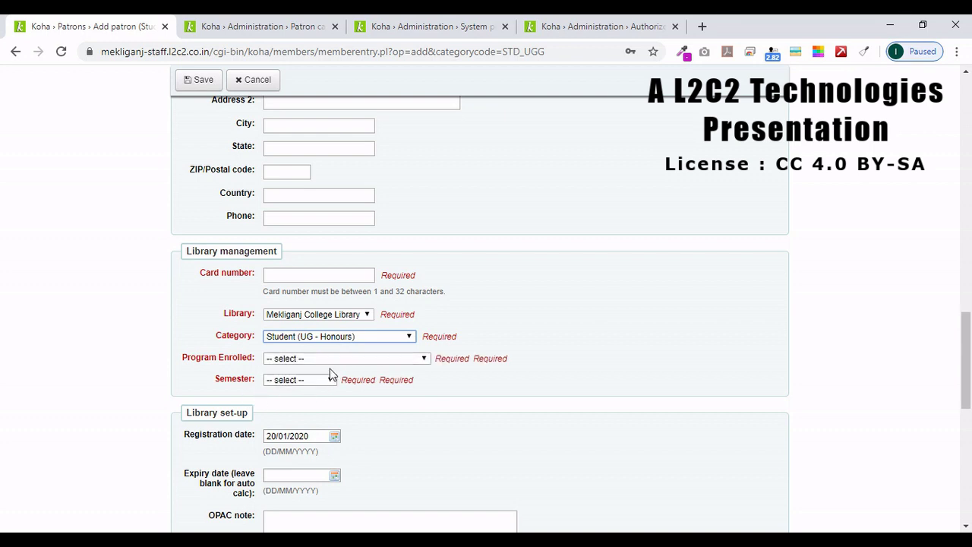
left_click(400, 362)
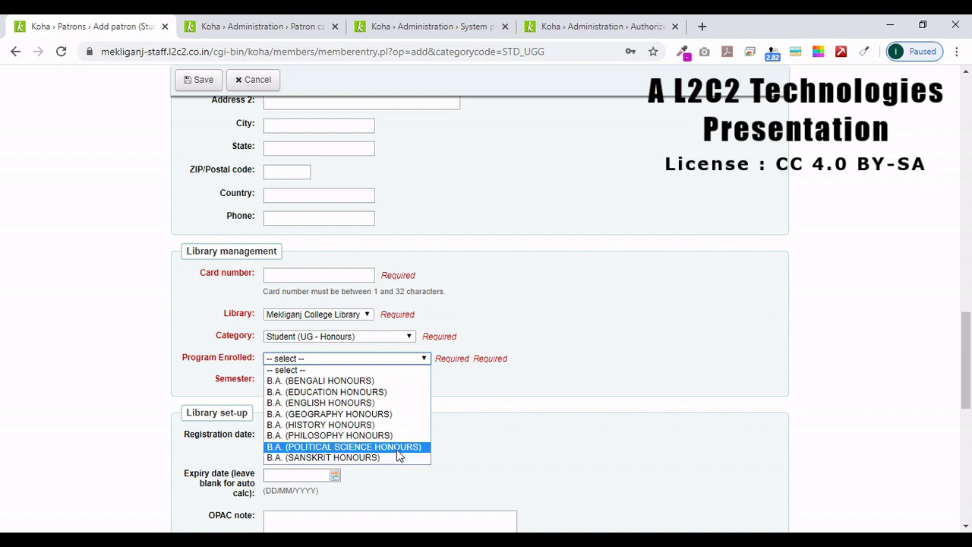
left_click(474, 400)
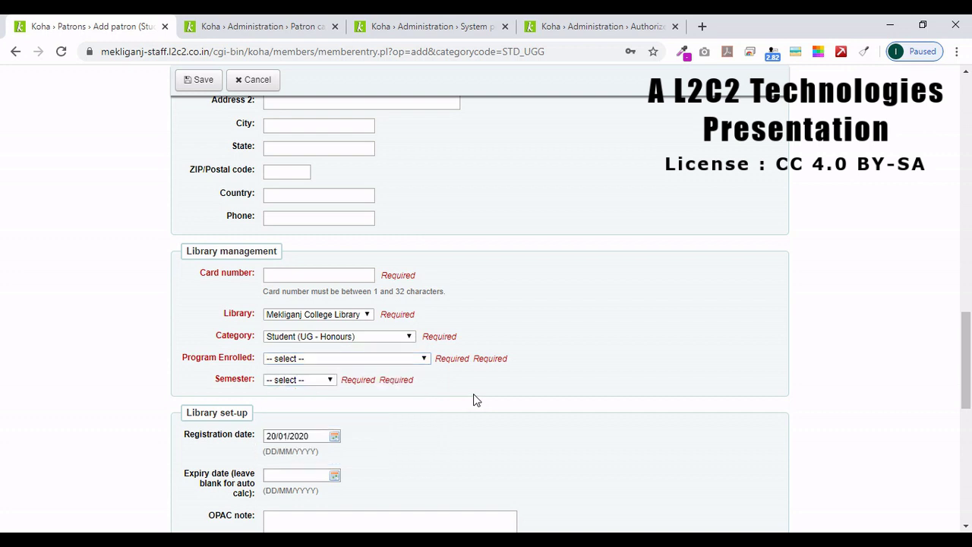
left_click(317, 383)
left_click(393, 401)
Set the patron category to Faculty, with Geography as the department and Asst. Professor as the designation
left_click(368, 338)
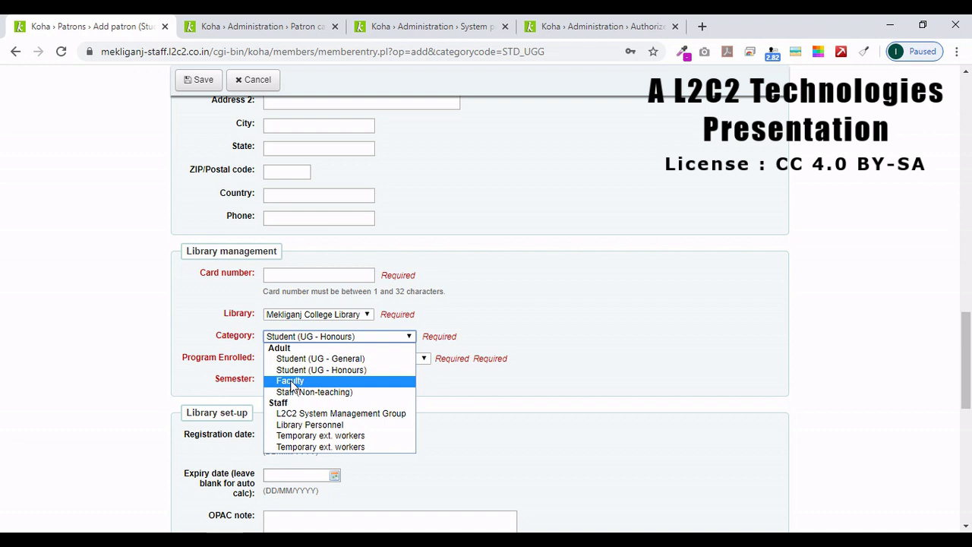
left_click(189, 367)
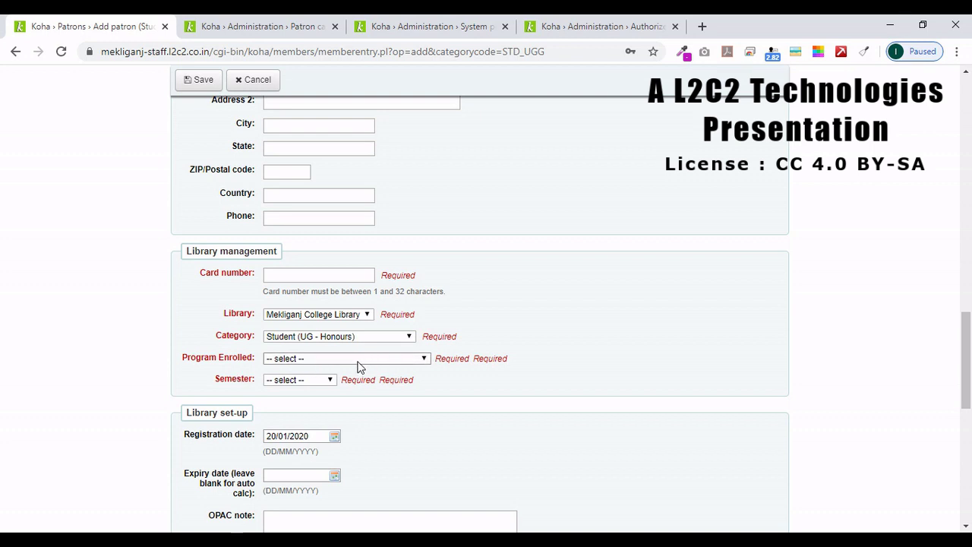
left_click(349, 338)
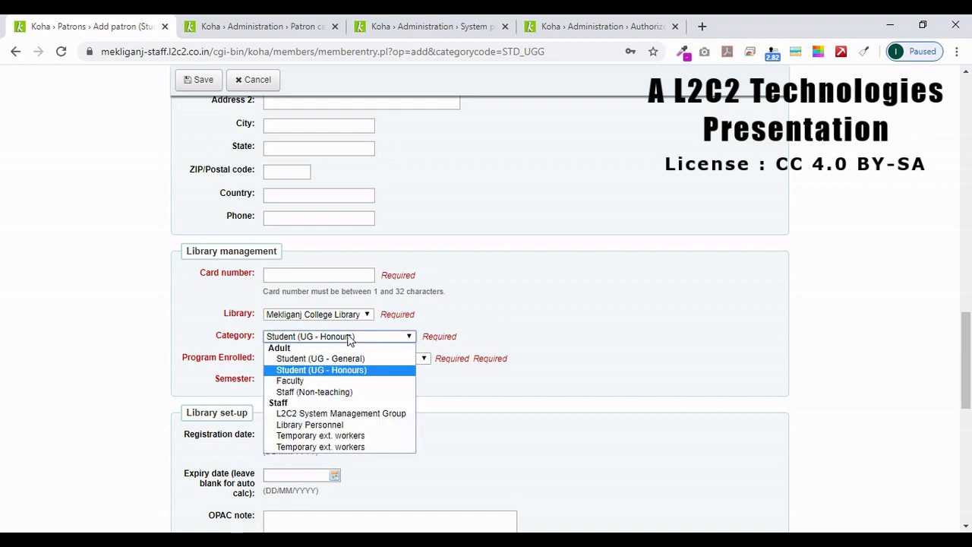
left_click(320, 381)
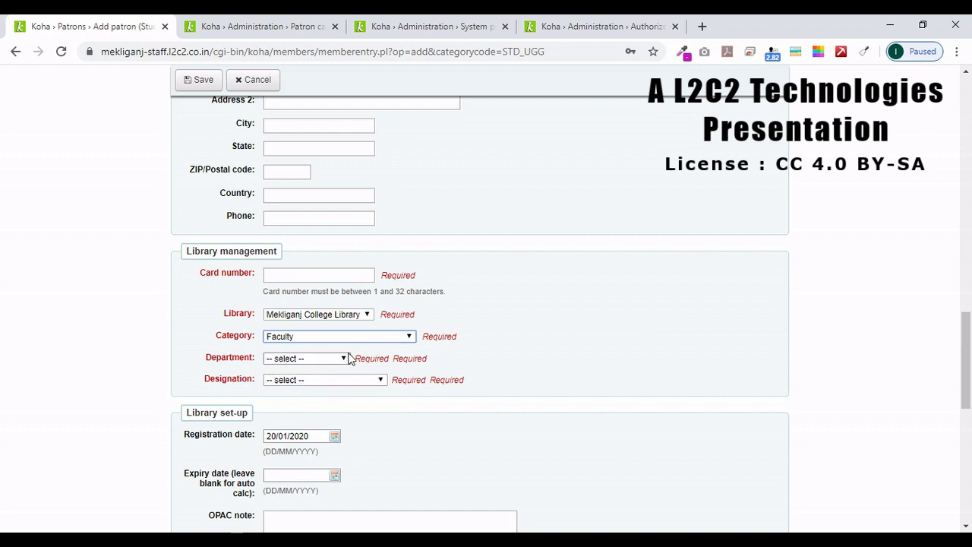
left_click(345, 360)
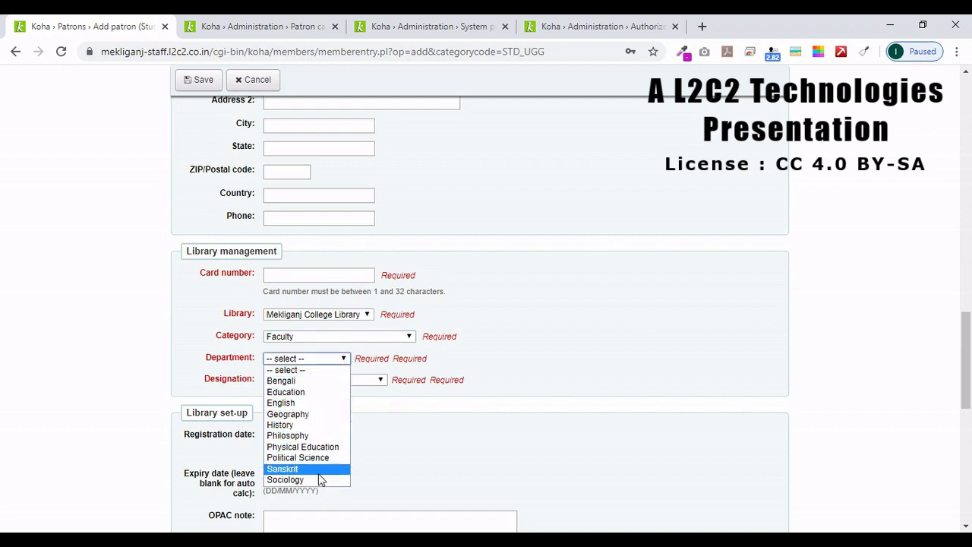
left_click(306, 412)
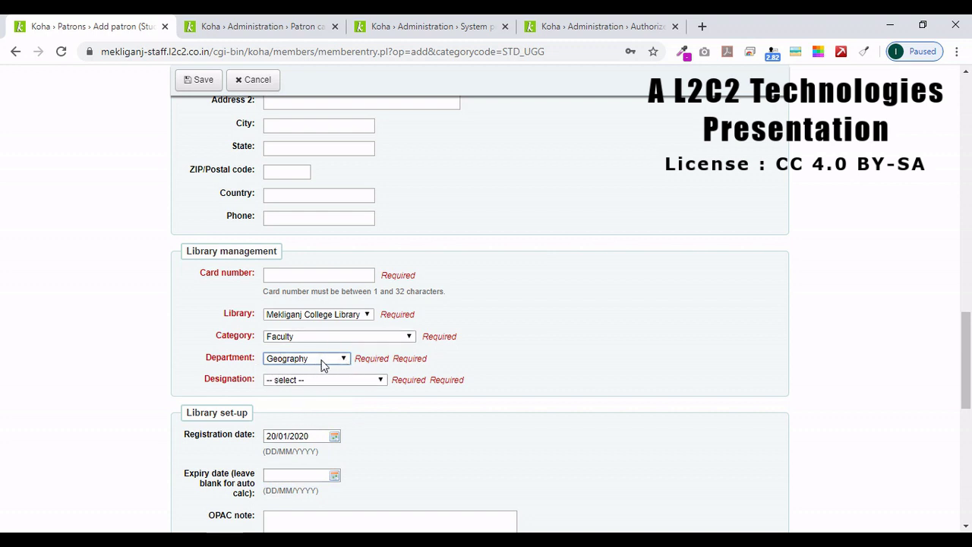
left_click(324, 380)
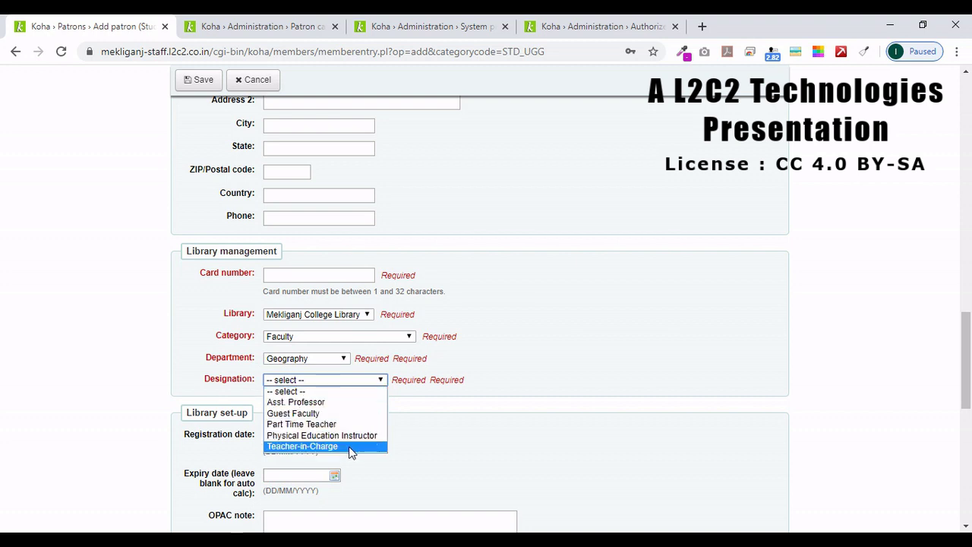
left_click(325, 406)
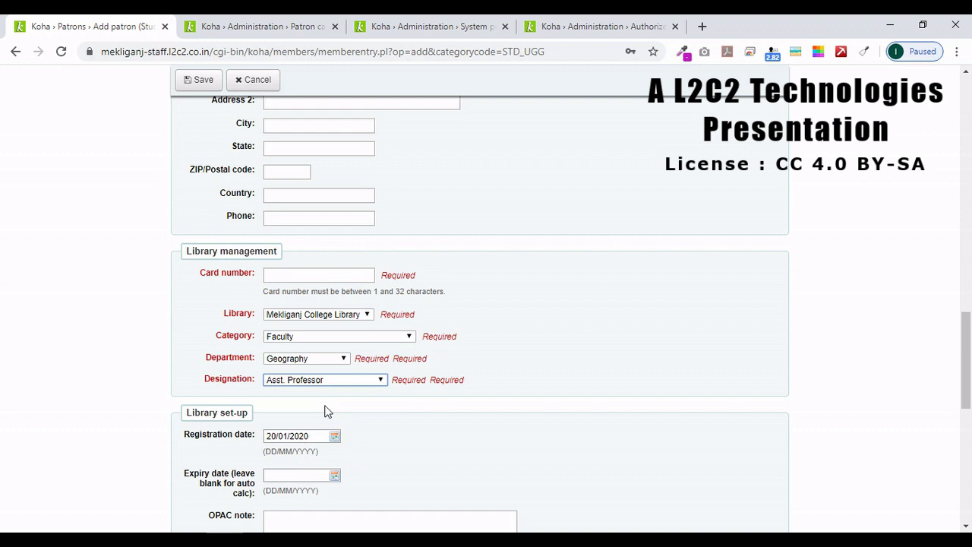
Set the patron category to Staff (Non-teaching) and review the Department and Designation choices offered for it
left_click(334, 344)
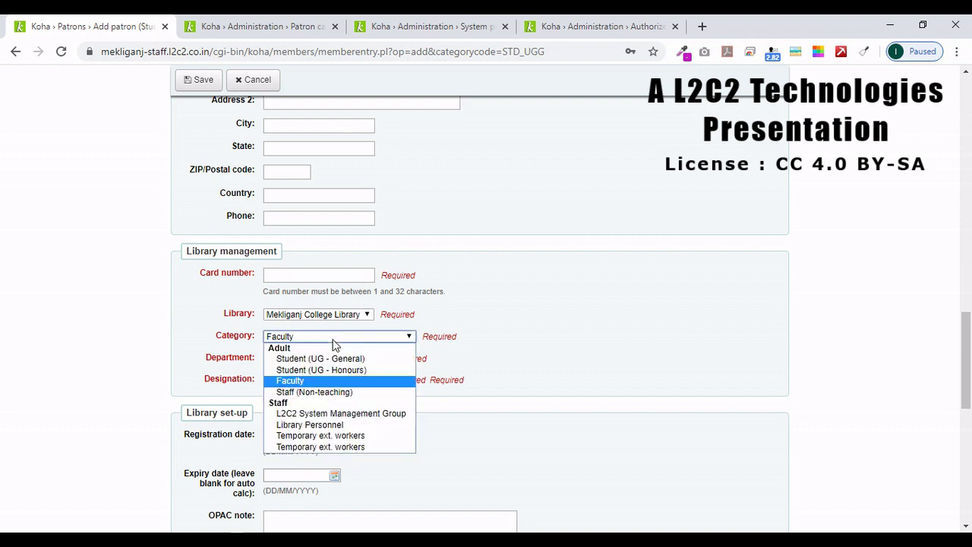
left_click(321, 391)
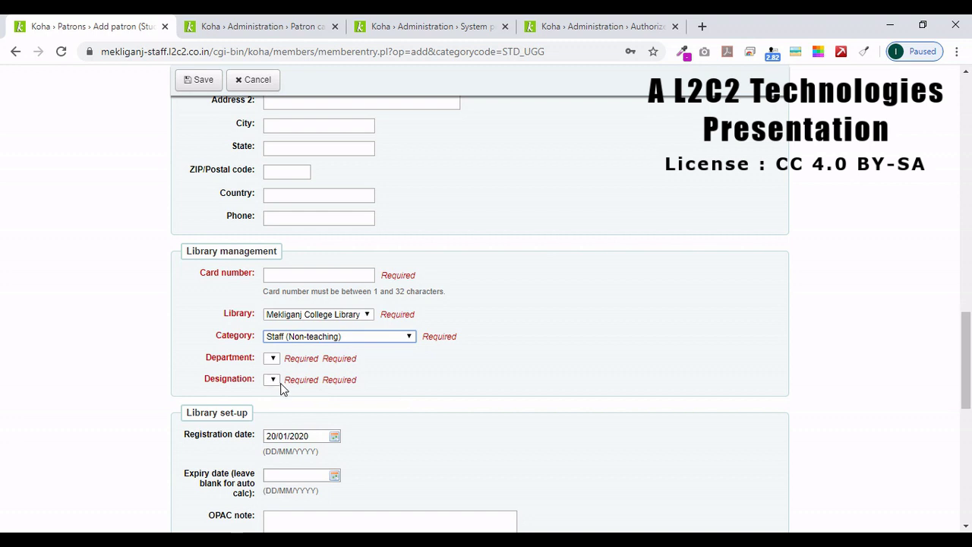
left_click(307, 363)
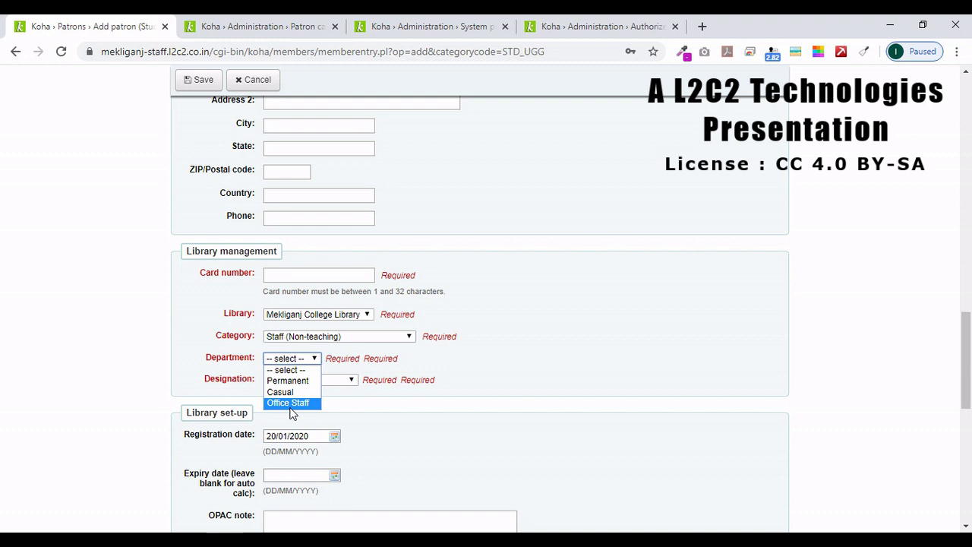
left_click(350, 379)
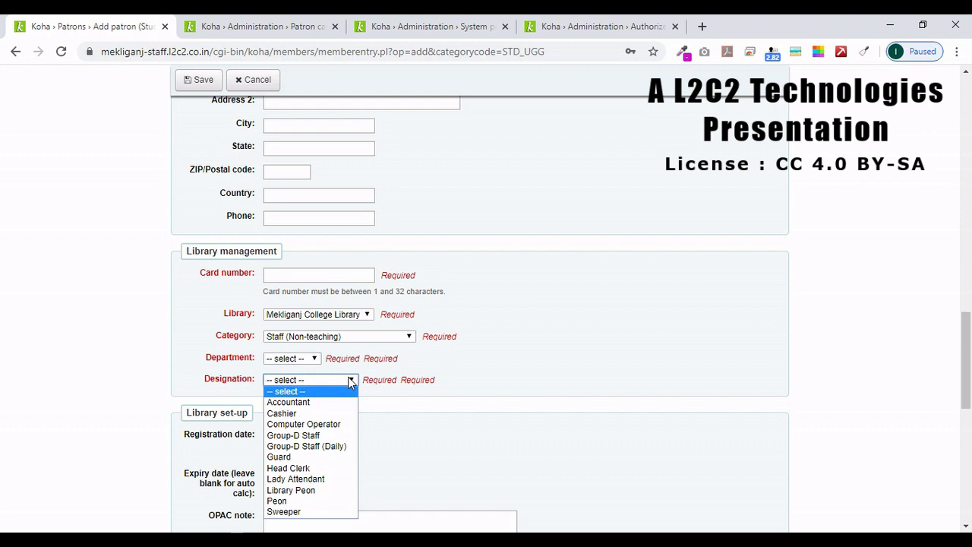
Switch the patron category back to Student (UG - Honours) and review the Program Enrolled and Semester fields
left_click(339, 340)
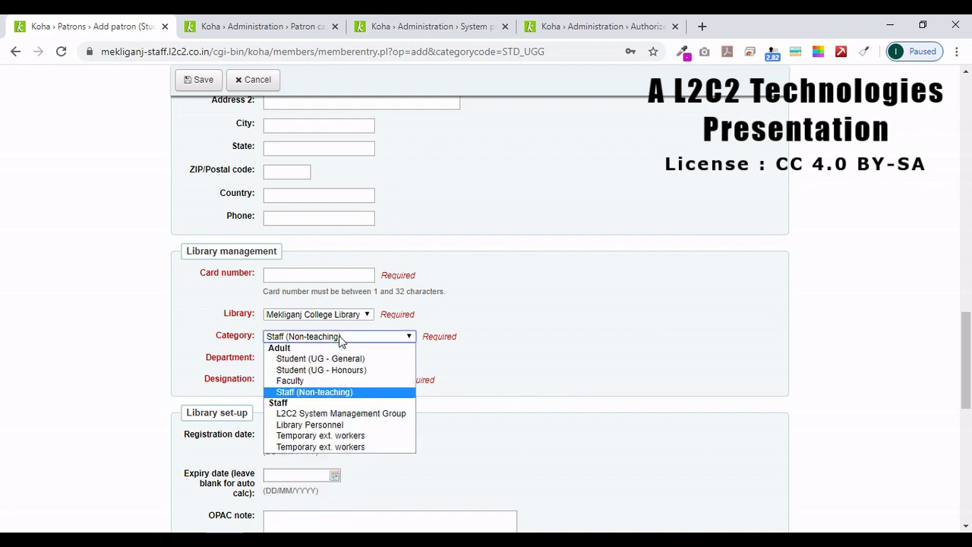
left_click(339, 371)
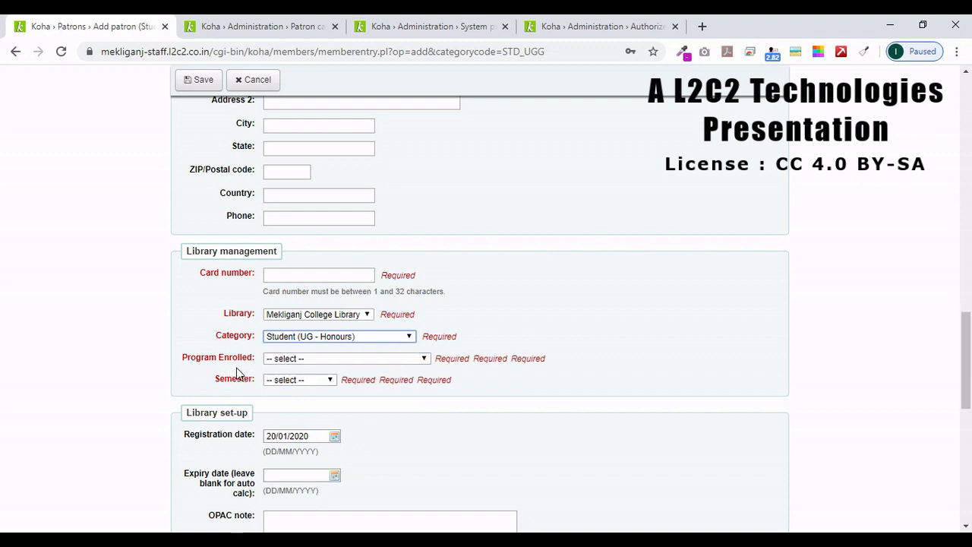
left_click(342, 362)
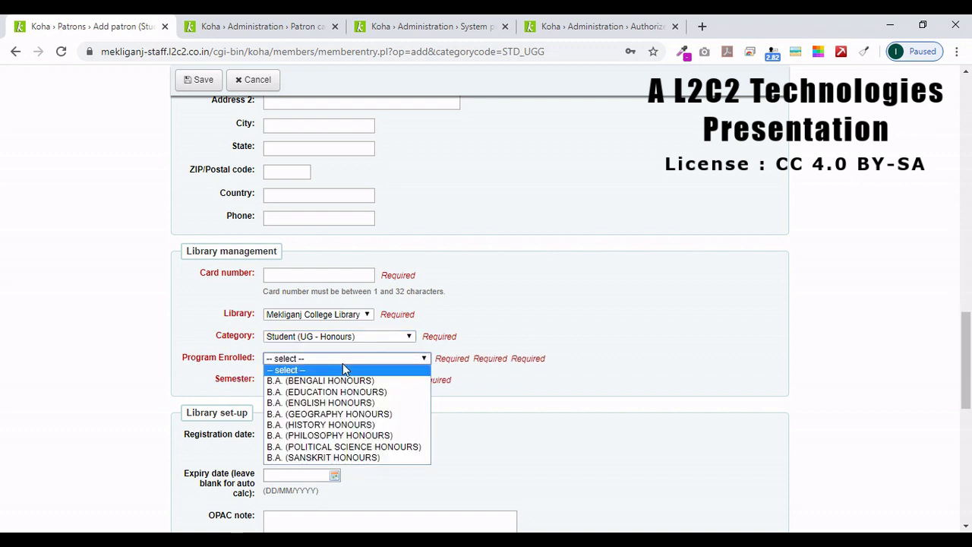
left_click_drag(523, 318, 311, 403)
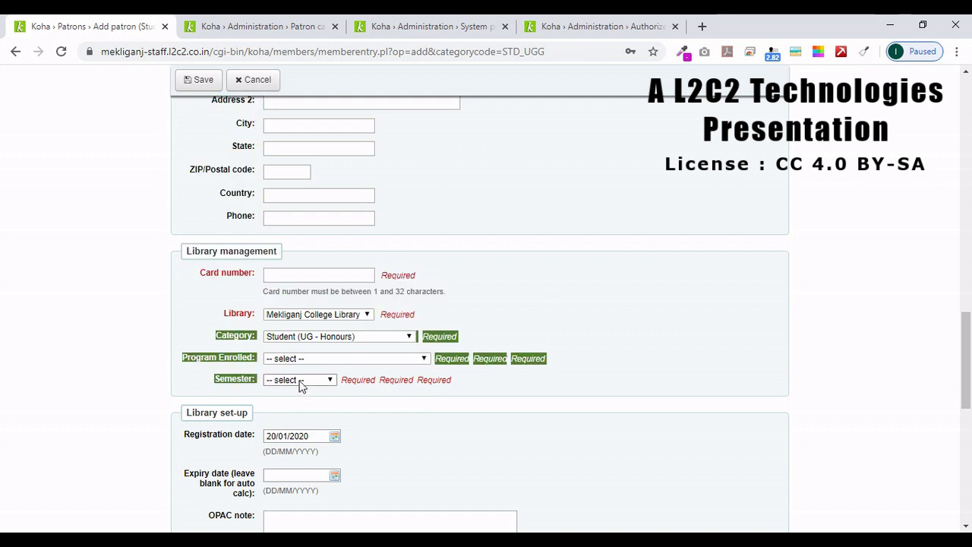
left_click(300, 382)
left_click(425, 384)
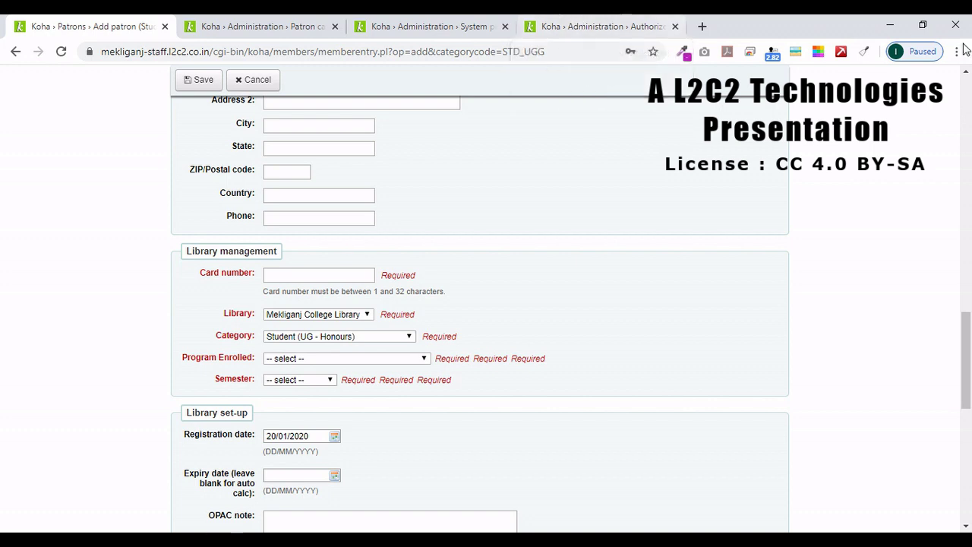
Open the saved reports and show the ones in the DataTools group
left_click(968, 85)
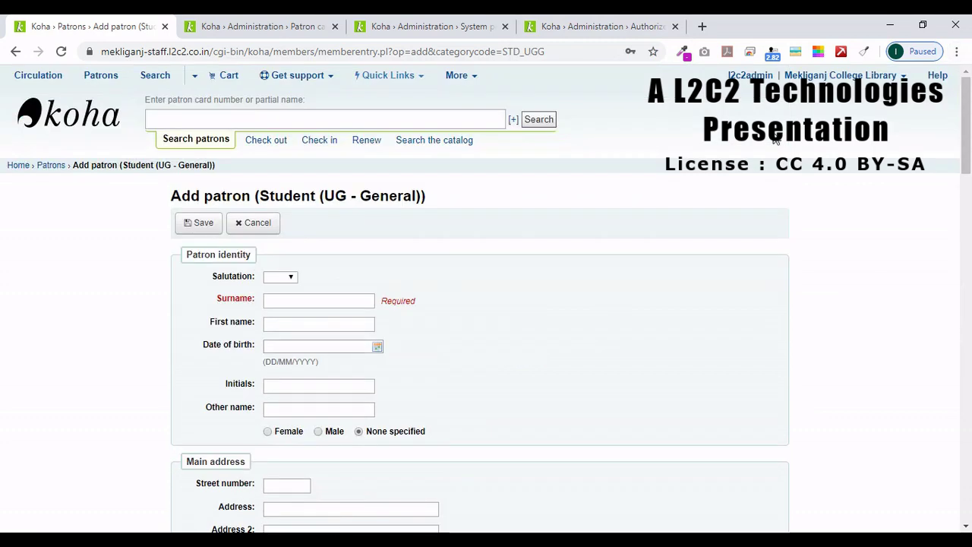
left_click(459, 79)
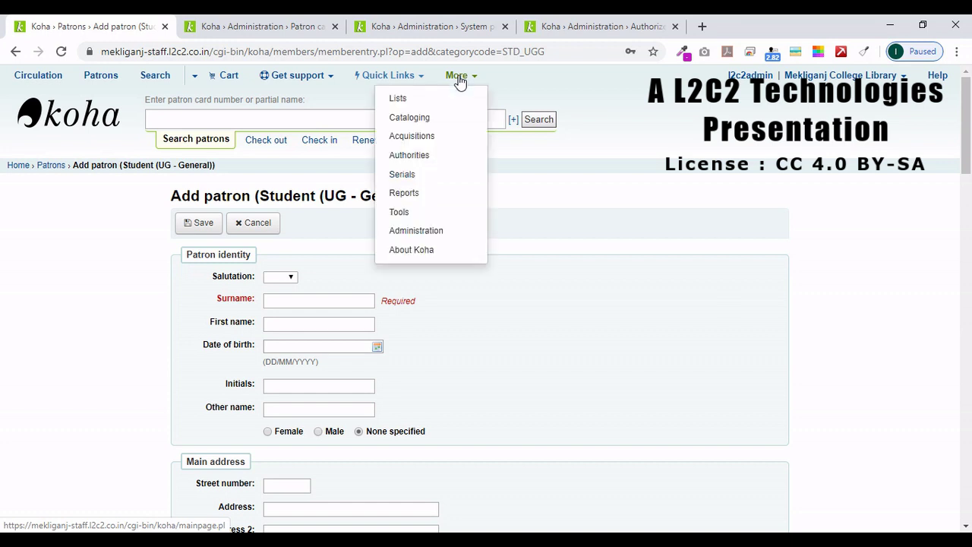
left_click(440, 200)
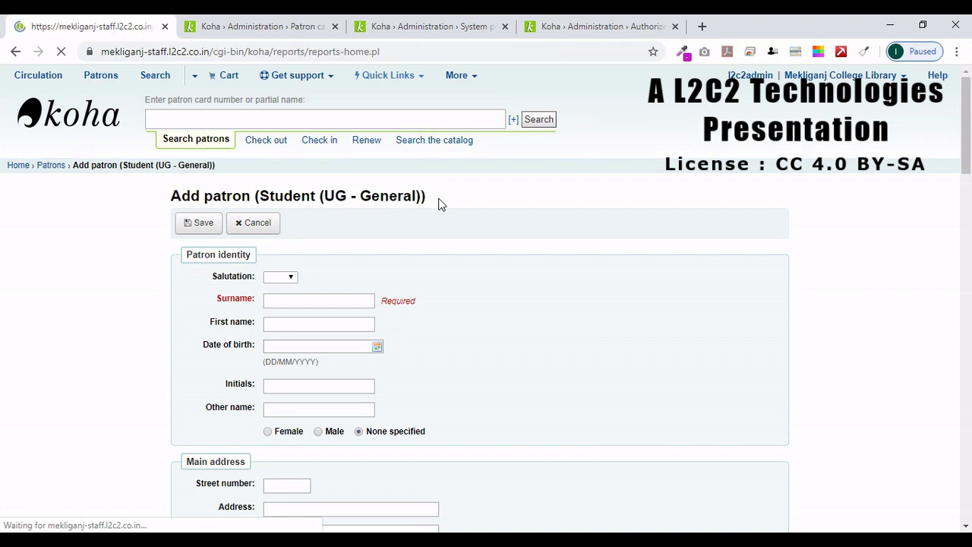
left_click(214, 263)
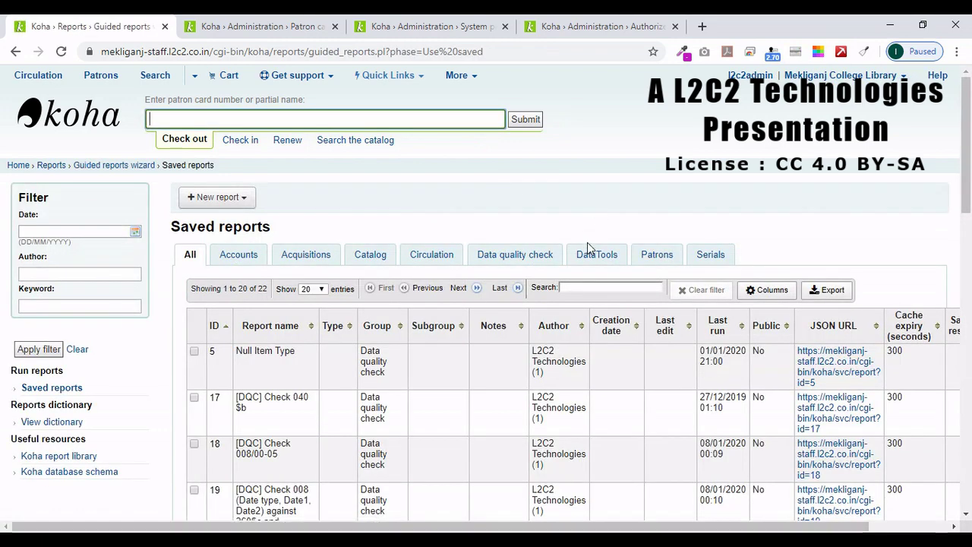
left_click(592, 255)
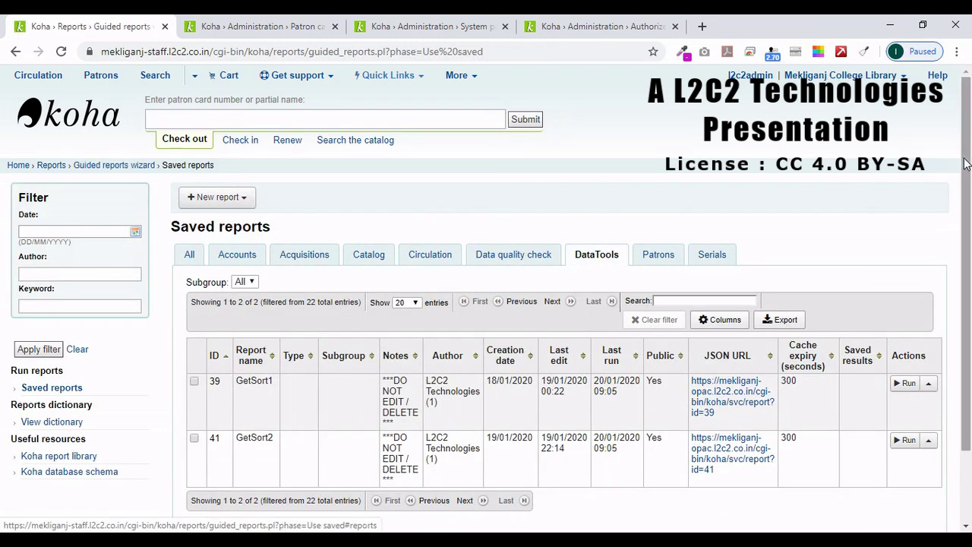
scroll(968, 175, "down", 2)
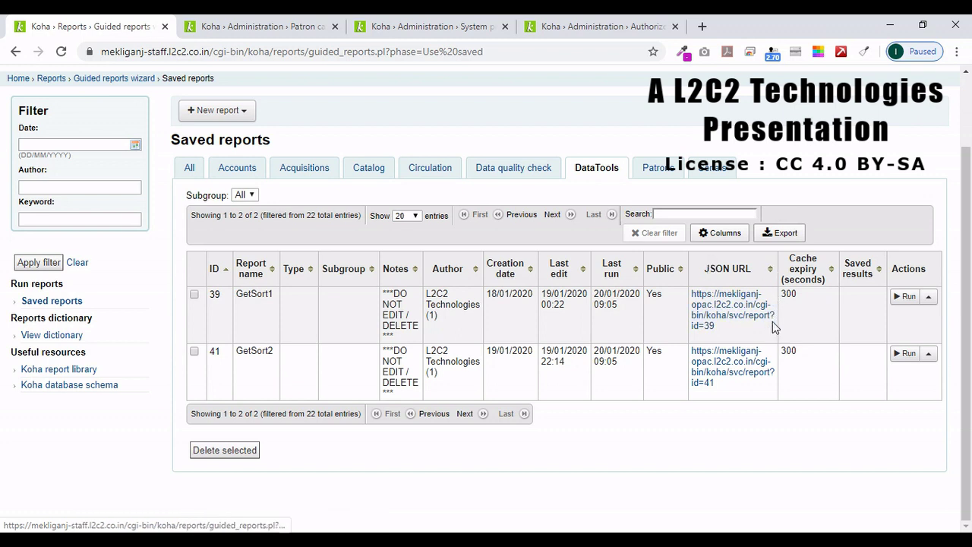
Run the GetSort1 report with 100 rows per page and review its value and description pairs
left_click(908, 303)
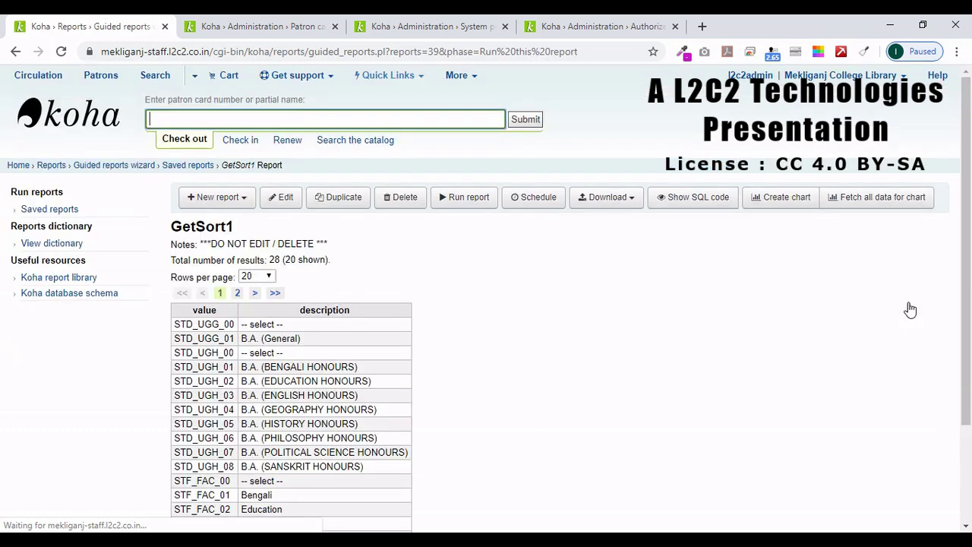
left_click_drag(966, 210, 969, 303)
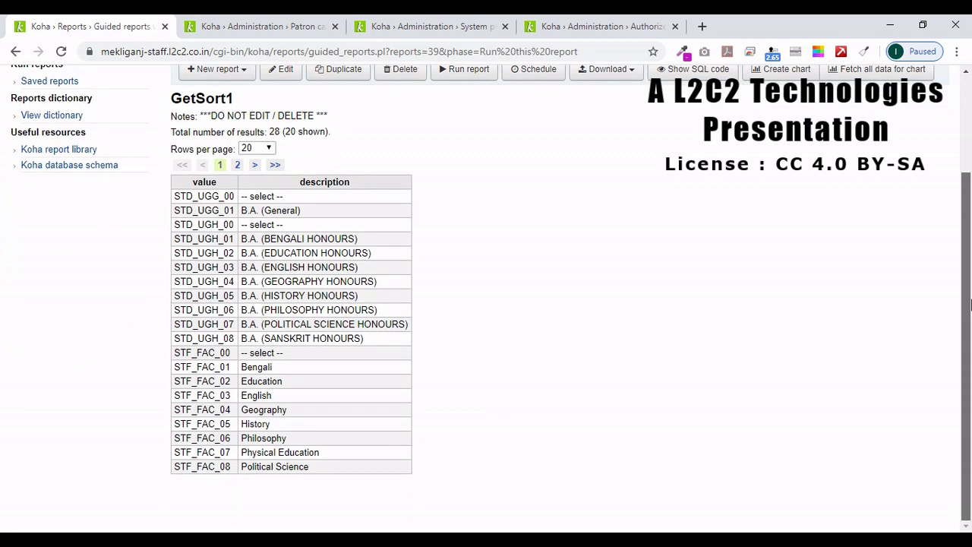
left_click(258, 148)
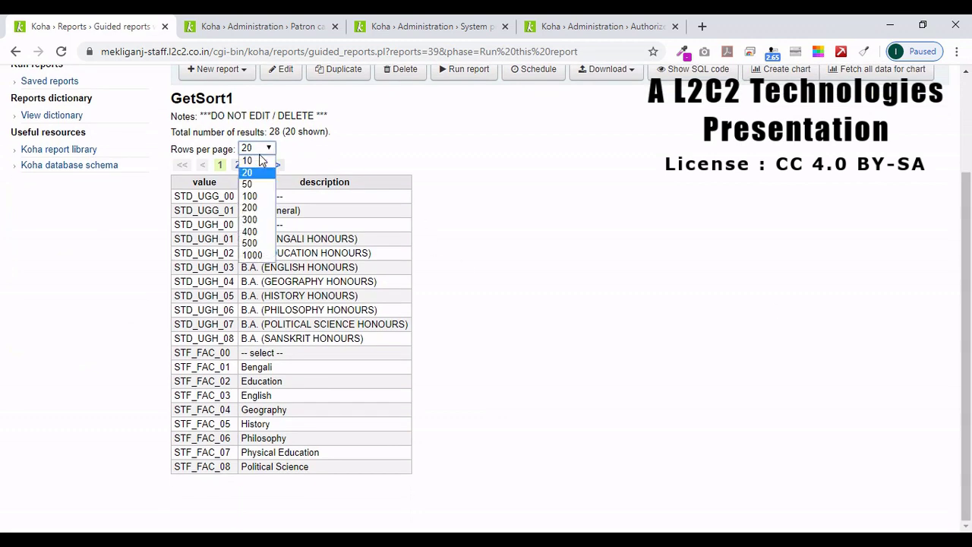
left_click(263, 199)
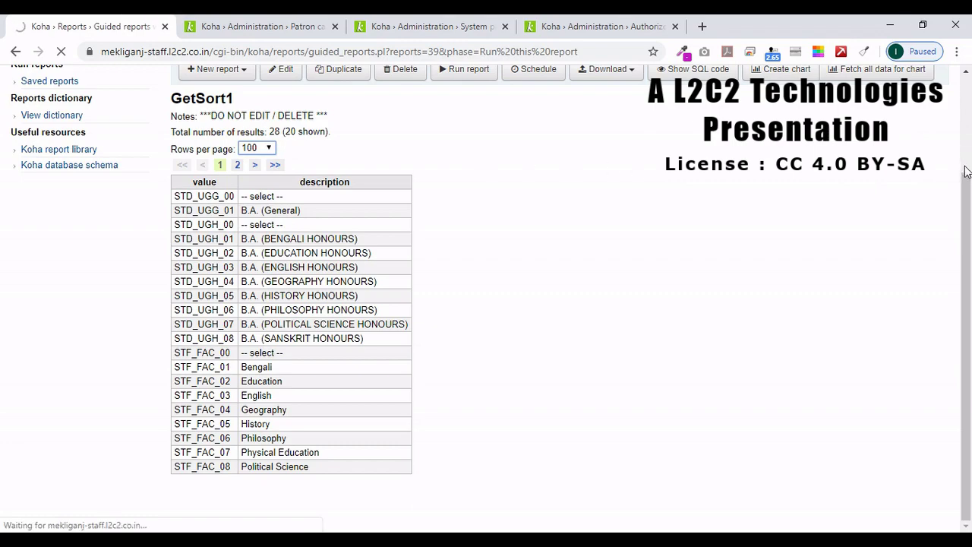
scroll(969, 228, "down", 2)
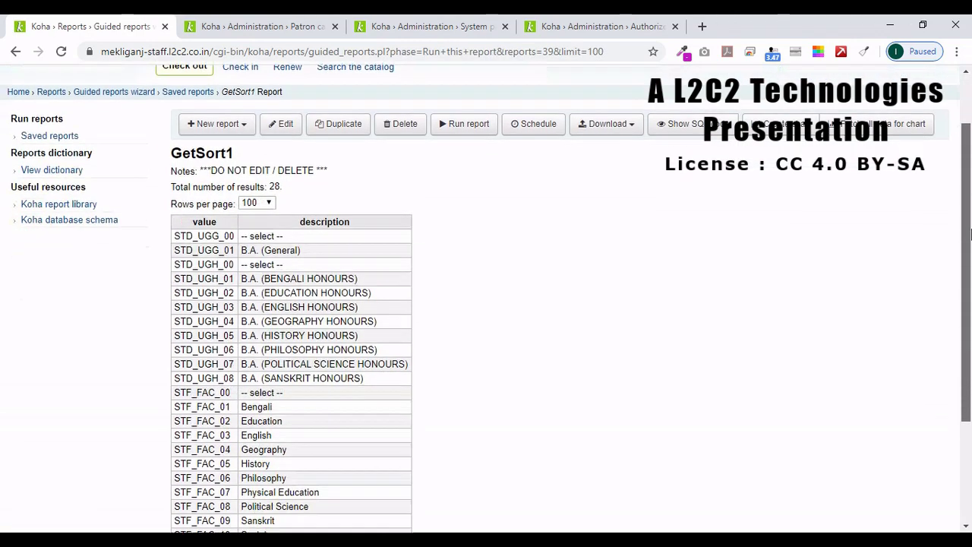
left_click_drag(969, 250, 969, 301)
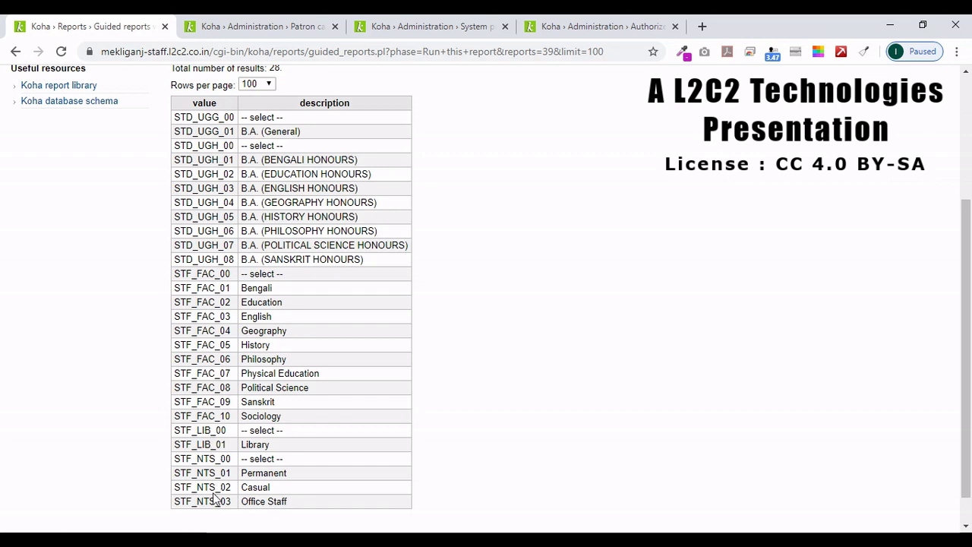
left_click_drag(967, 369, 969, 250)
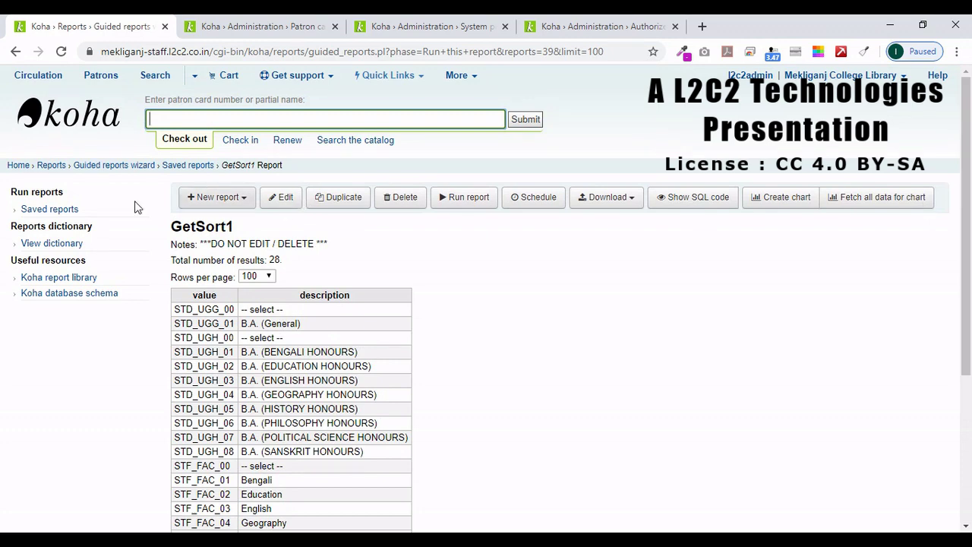
Return to the DataTools saved reports, run GetSort2 and review its value and description pairs
left_click(12, 52)
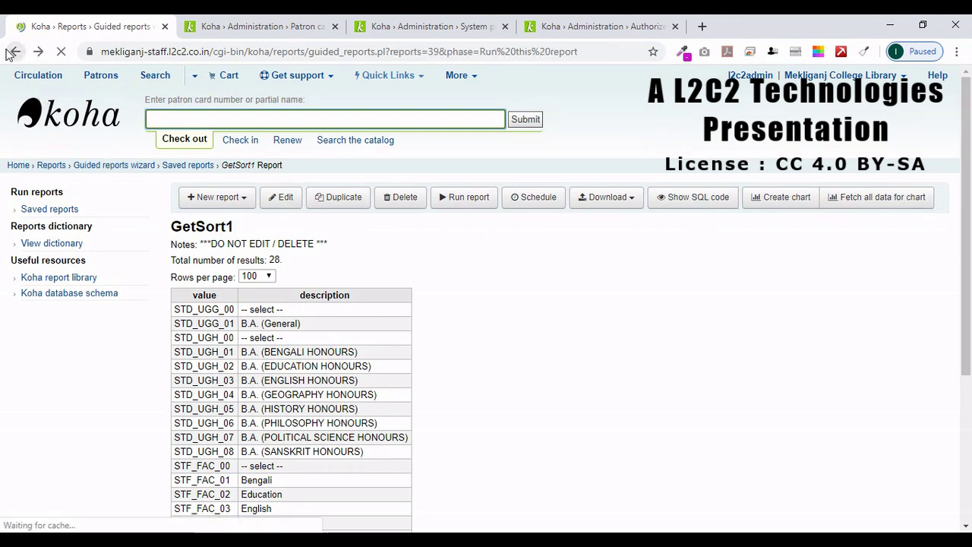
left_click(11, 53)
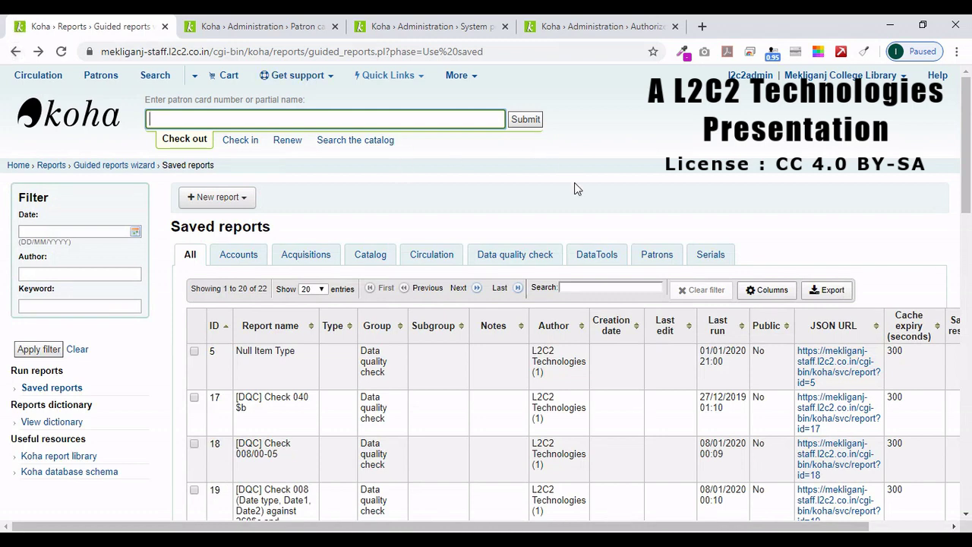
left_click(599, 255)
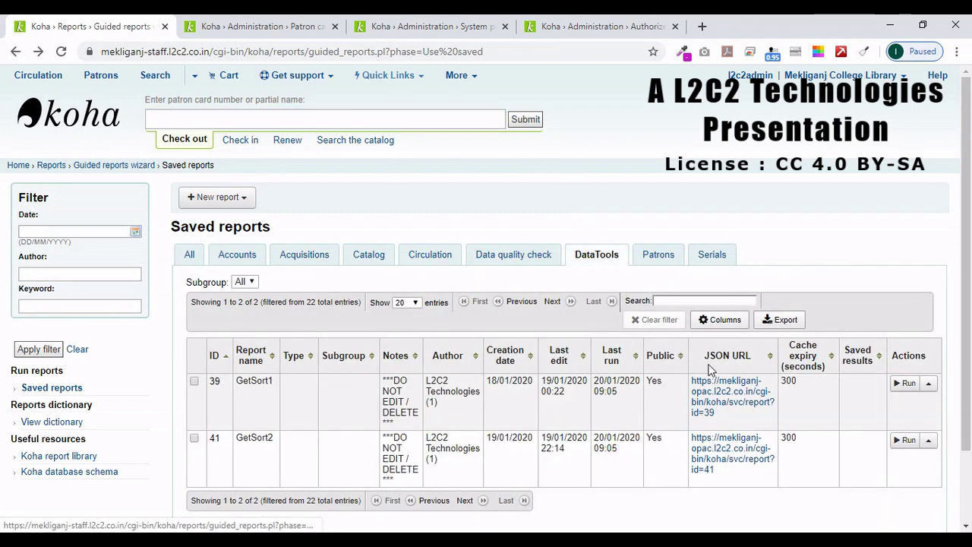
left_click(905, 441)
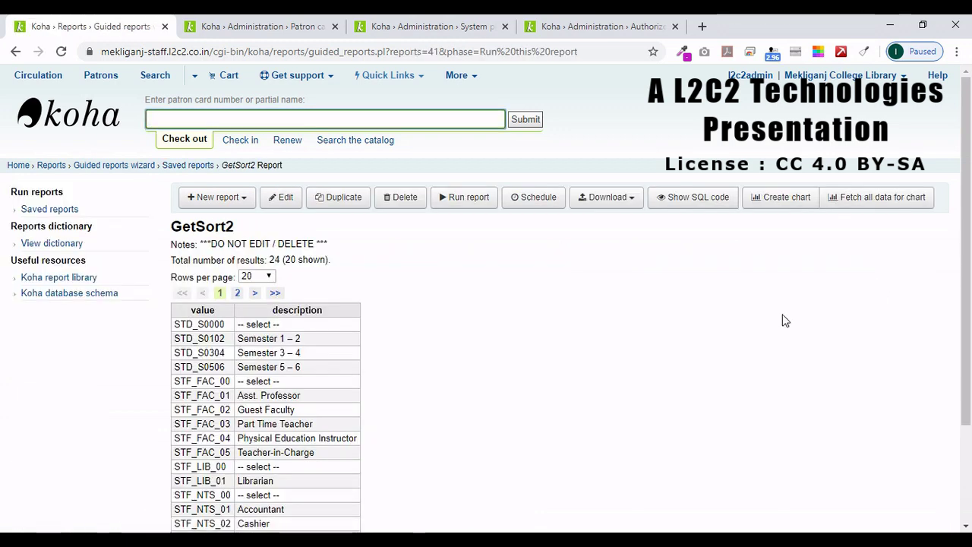
left_click_drag(965, 235, 968, 325)
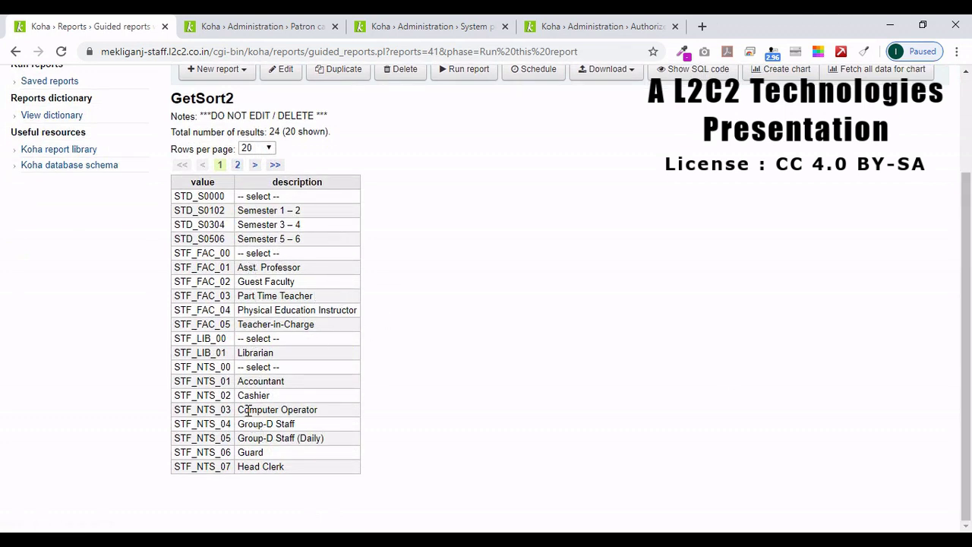
Show the SQL code of the GetSort2 report, highlight the full query and open the report for editing
left_click_drag(968, 176, 968, 114)
left_click(692, 154)
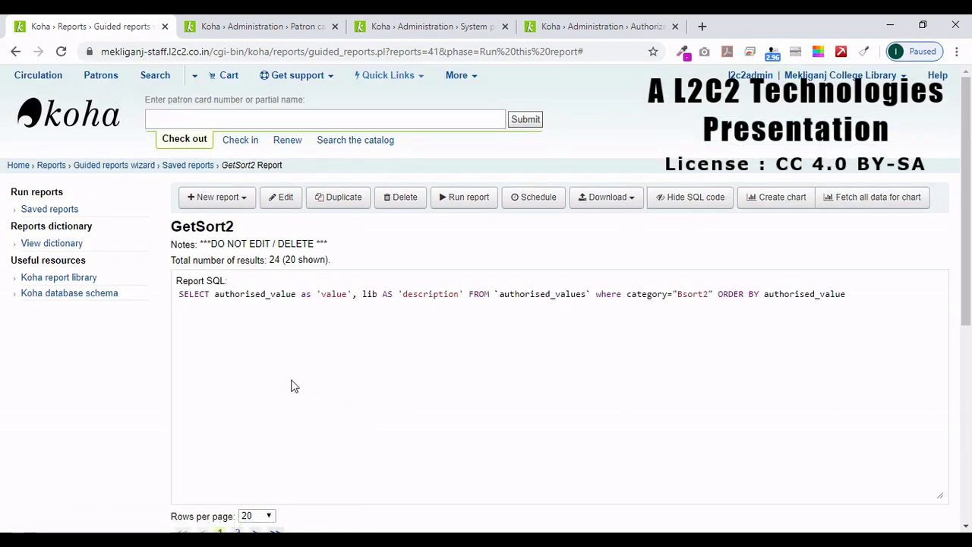
left_click_drag(177, 295, 466, 293)
left_click_drag(488, 293, 735, 296)
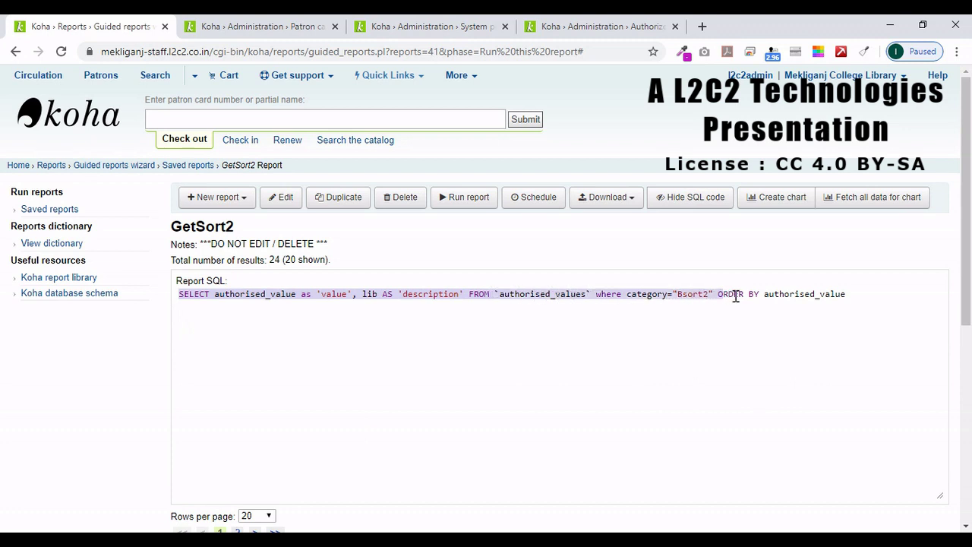
triple_click(735, 296)
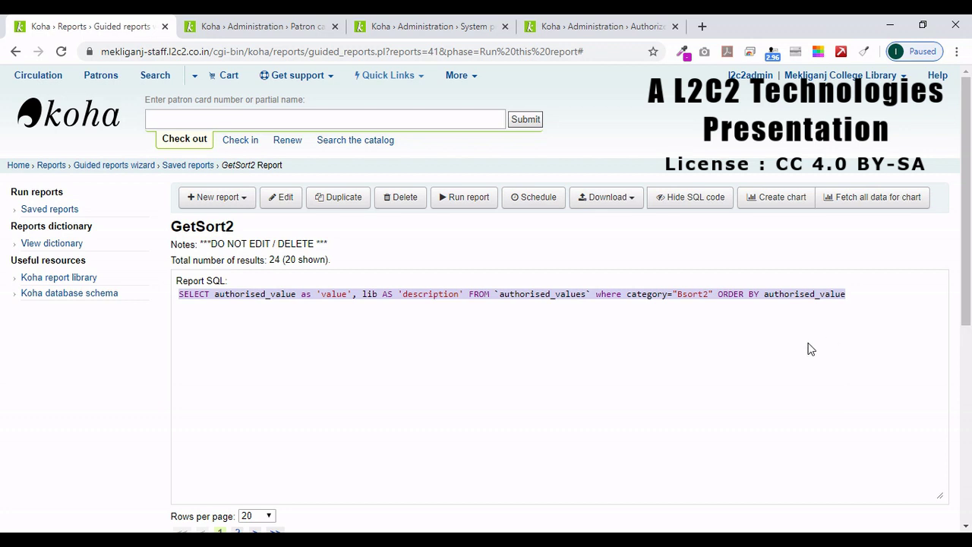
left_click(284, 198)
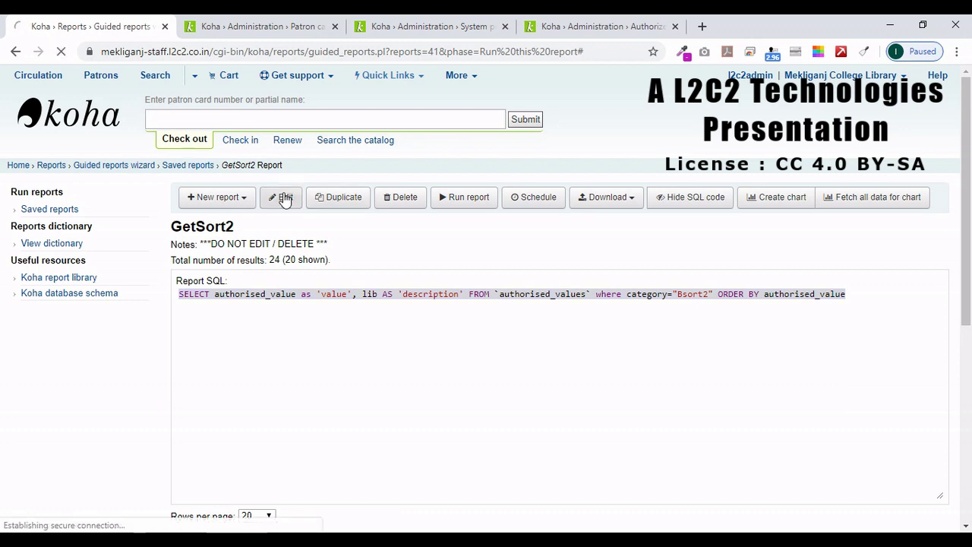